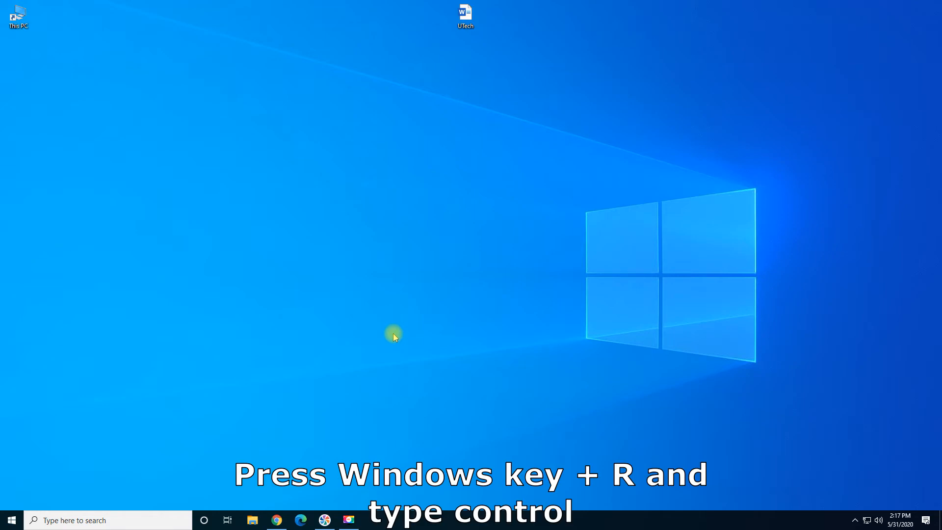
# - Launch the Control Panel by running 'control' from the Run prompt
pyautogui.press('super+r')
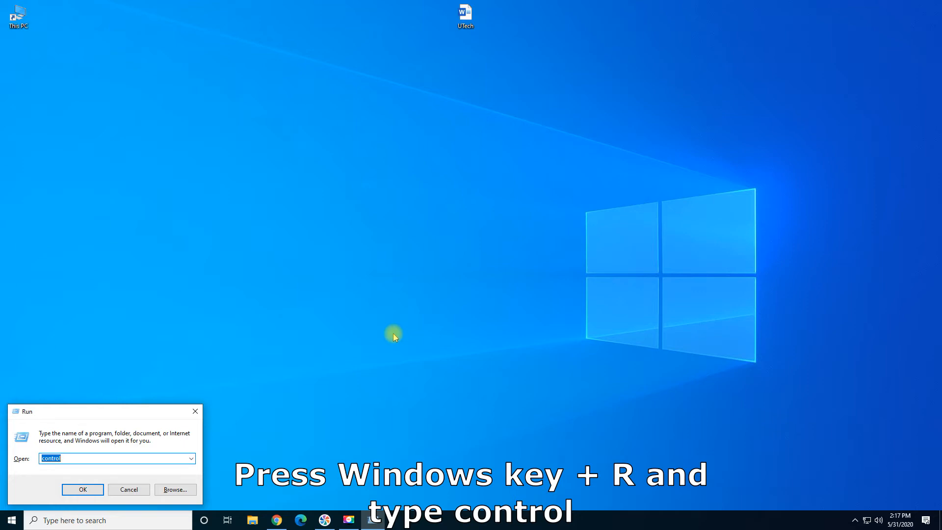
pyautogui.press('Return')
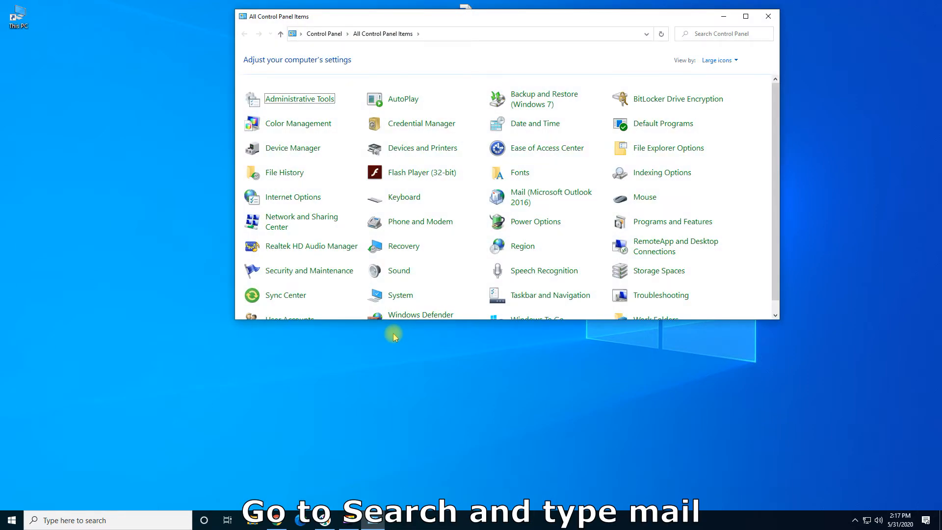
# - Filter Control Panel items by 'mail' and open Mail (Microsoft Outlook 2016)
pyautogui.click(695, 36)
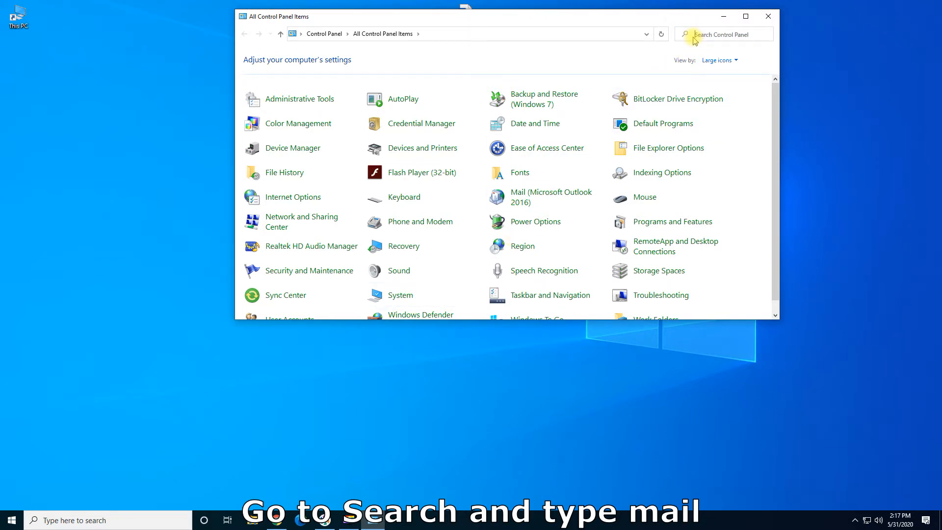
pyautogui.write('mail')
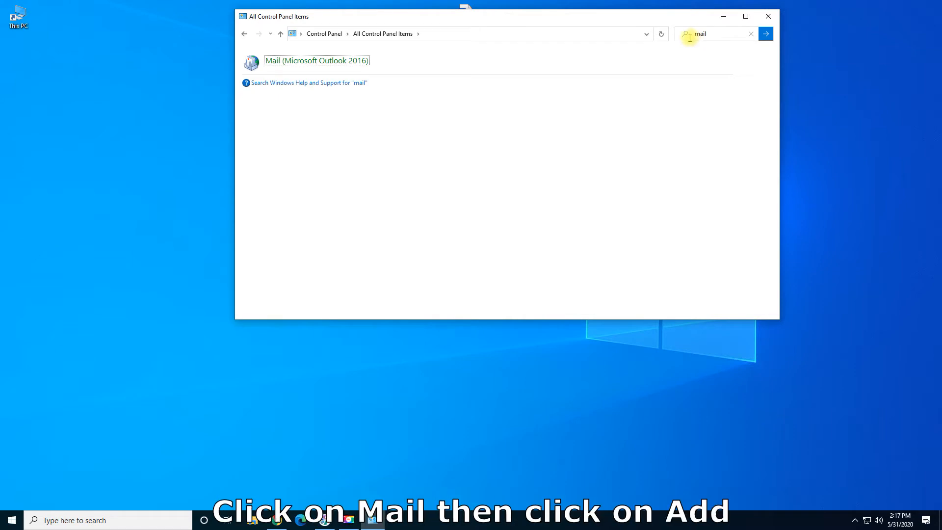
pyautogui.click(311, 61)
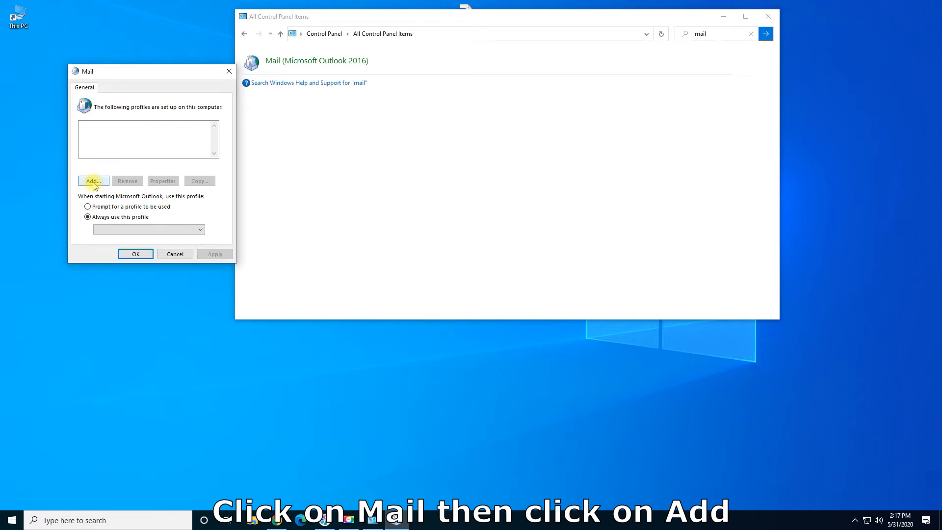
# - Add a new mail profile named 'Outlook'
pyautogui.click(94, 182)
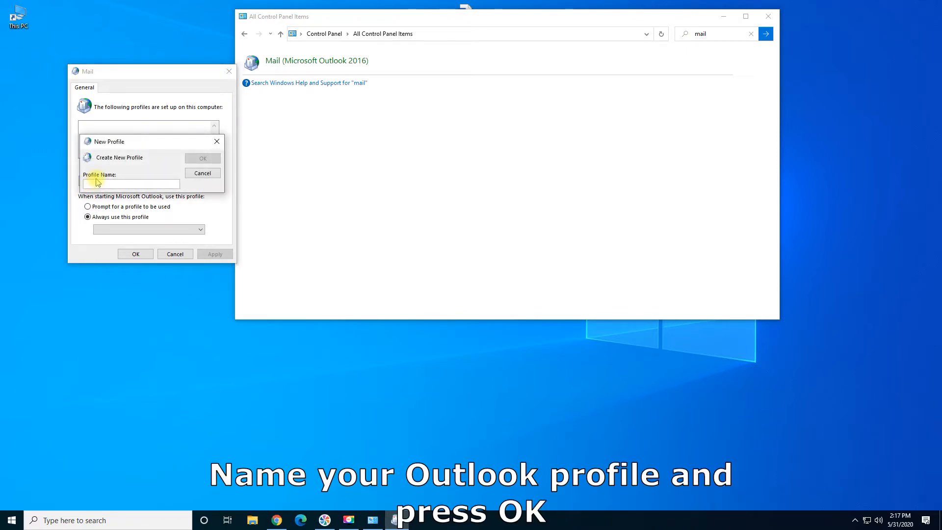
pyautogui.write('Ou')
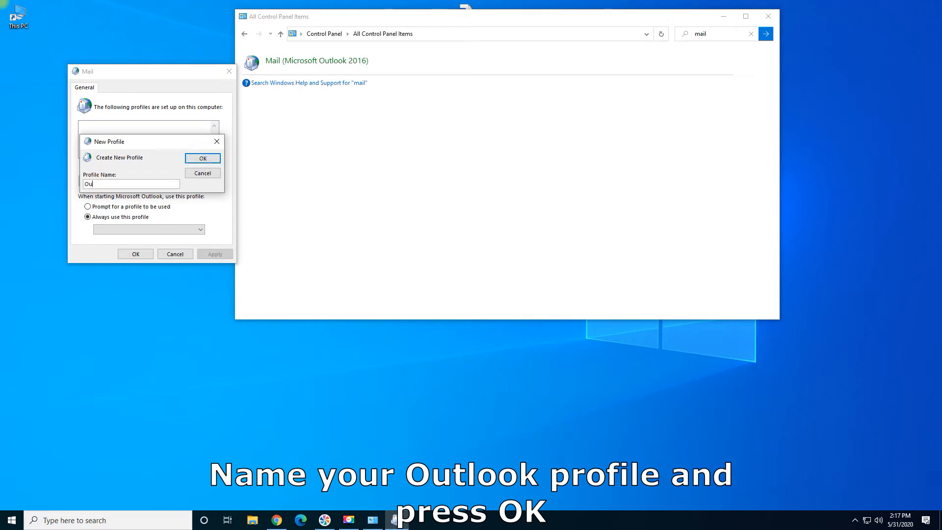
pyautogui.write('tlook')
pyautogui.press('Return')
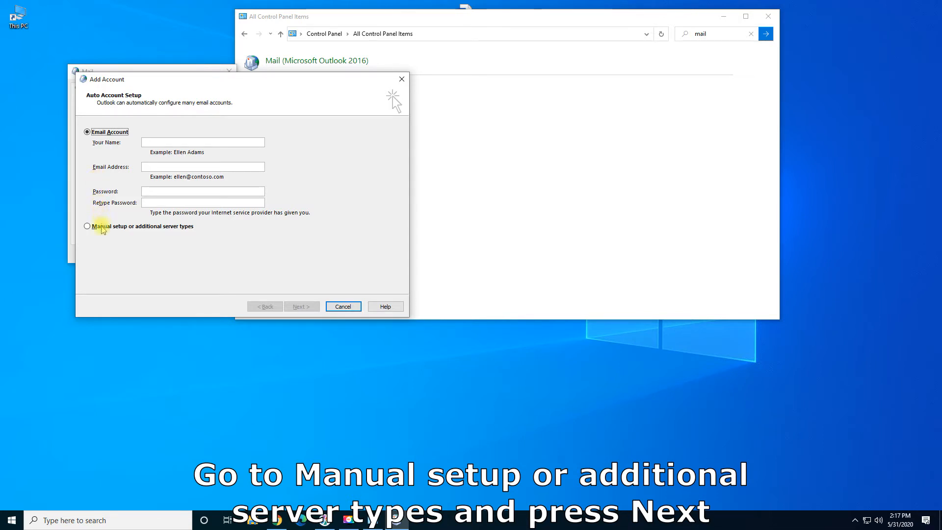
# - Pick manual setup with a POP or IMAP account type in the Add Account wizard
pyautogui.click(102, 228)
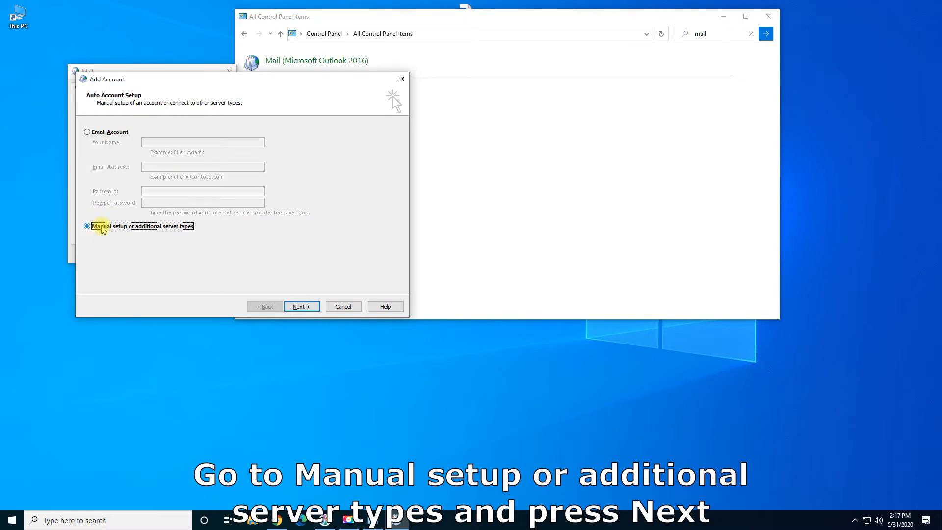
pyautogui.click(300, 306)
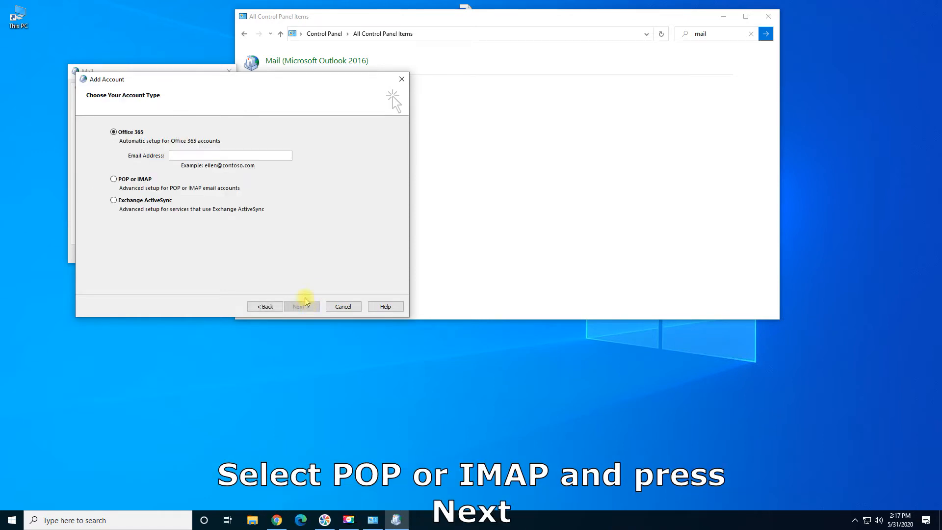
pyautogui.click(126, 181)
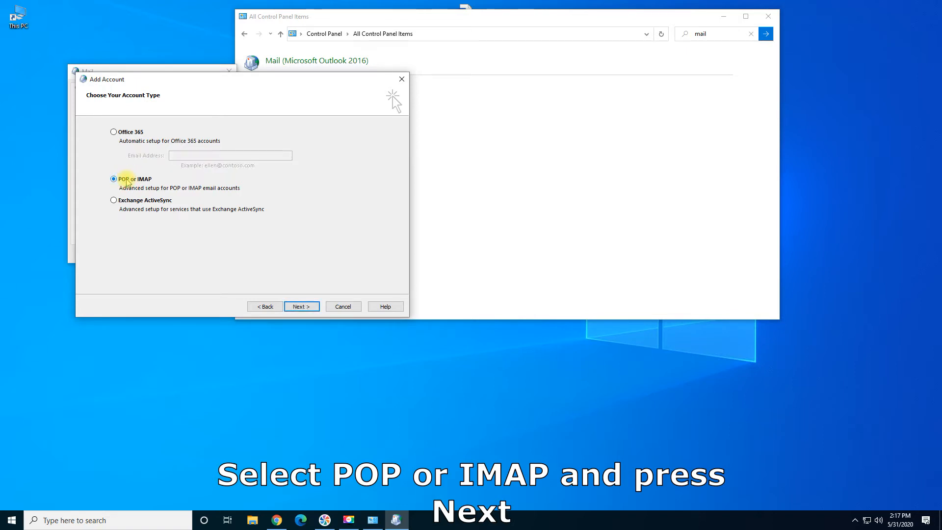
pyautogui.click(301, 306)
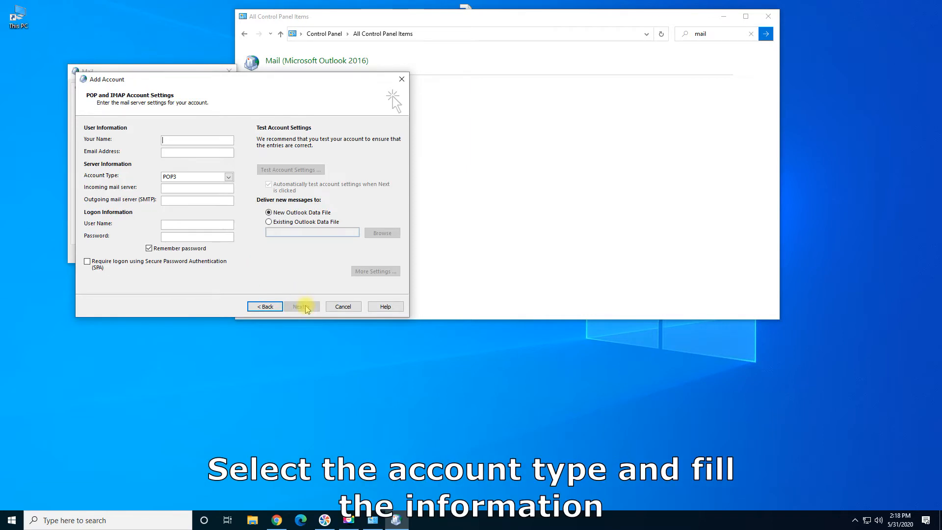
# - Change the account type from POP3 to IMAP
pyautogui.click(228, 177)
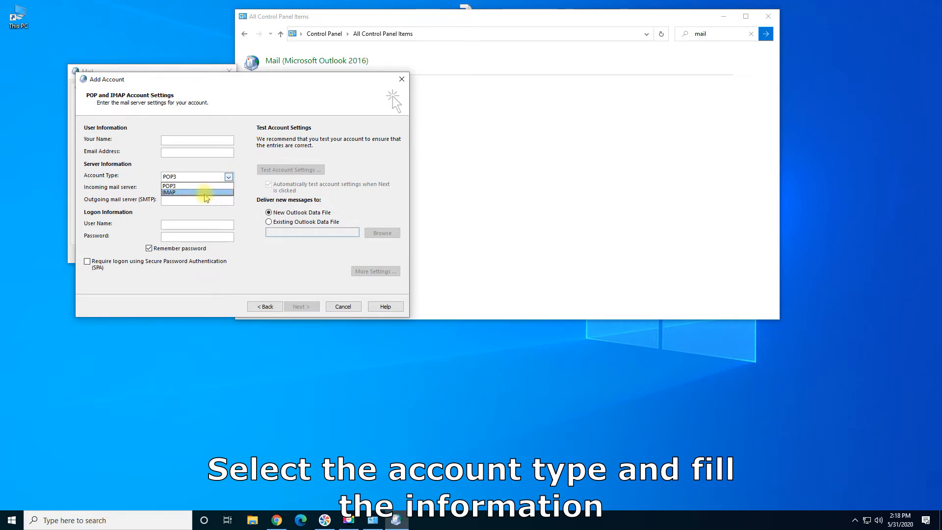
pyautogui.click(205, 193)
pyautogui.click(178, 139)
# - Enter the display name, AOL e-mail address, imap.aol.com and smtp.aol.com servers, and the account password
pyautogui.click(187, 138)
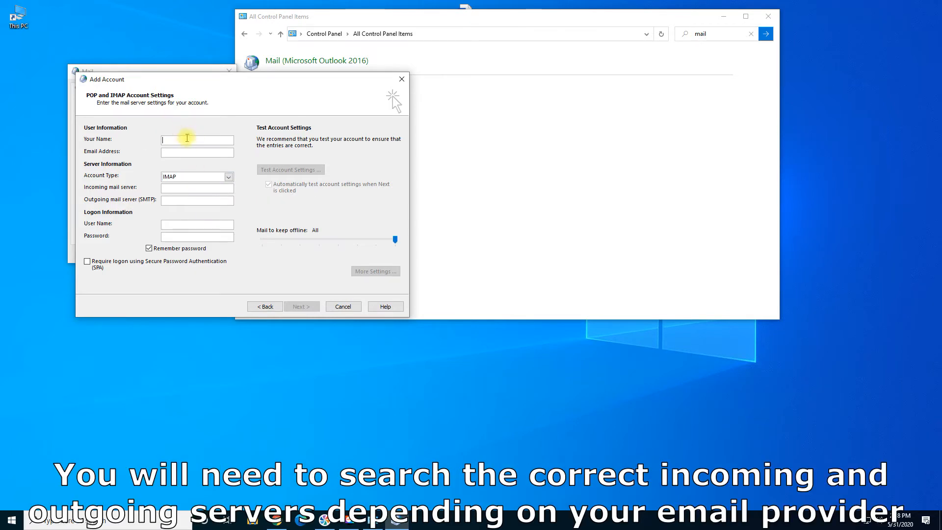
pyautogui.write('UTech')
pyautogui.press('Tab')
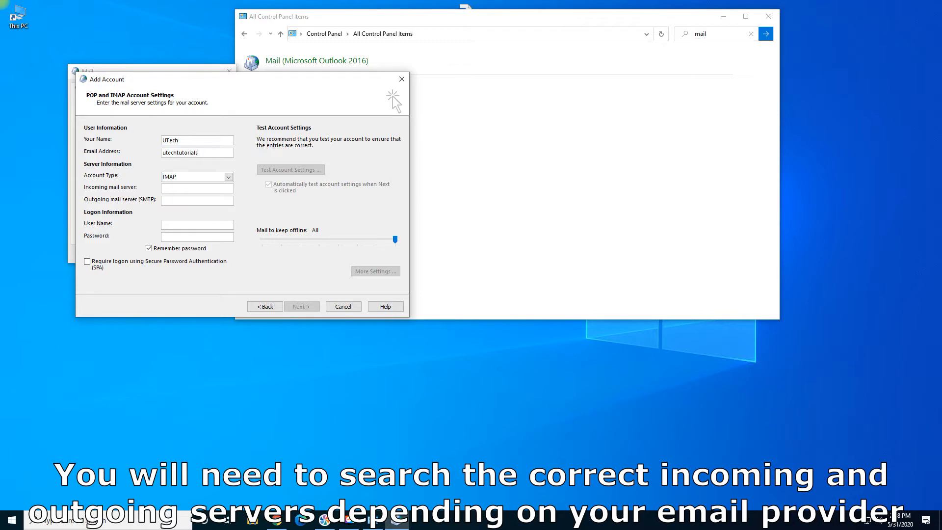
pyautogui.press('Tab')
pyautogui.press('Tab')
pyautogui.write('imap.aol.coms')
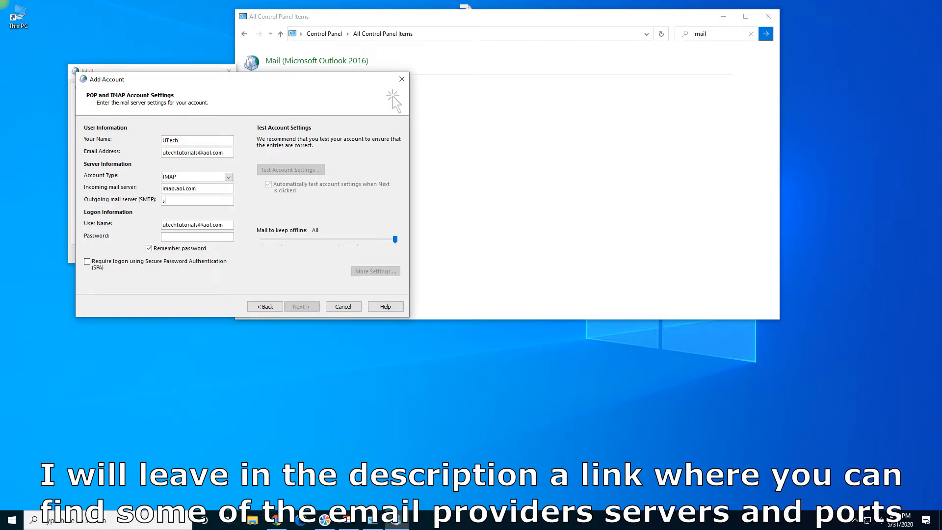
pyautogui.write('mtp.')
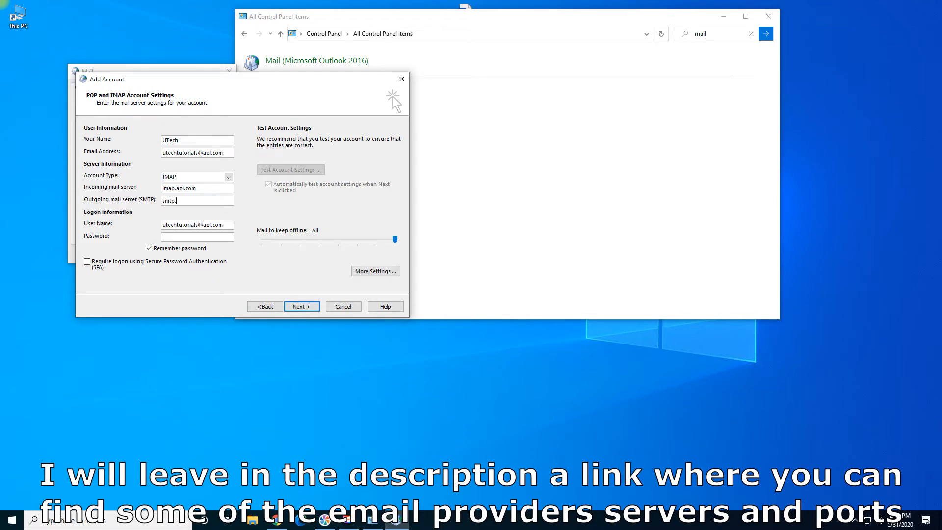
pyautogui.write('aol.com')
pyautogui.press('Tab')
pyautogui.press('Tab')
pyautogui.write('**********')
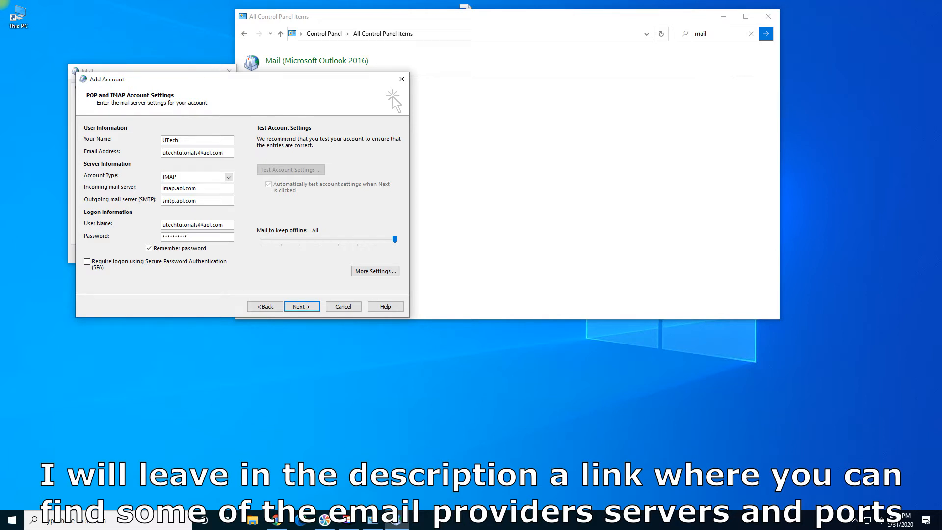
# - Require outgoing SMTP authentication using the incoming server's settings
pyautogui.click(375, 271)
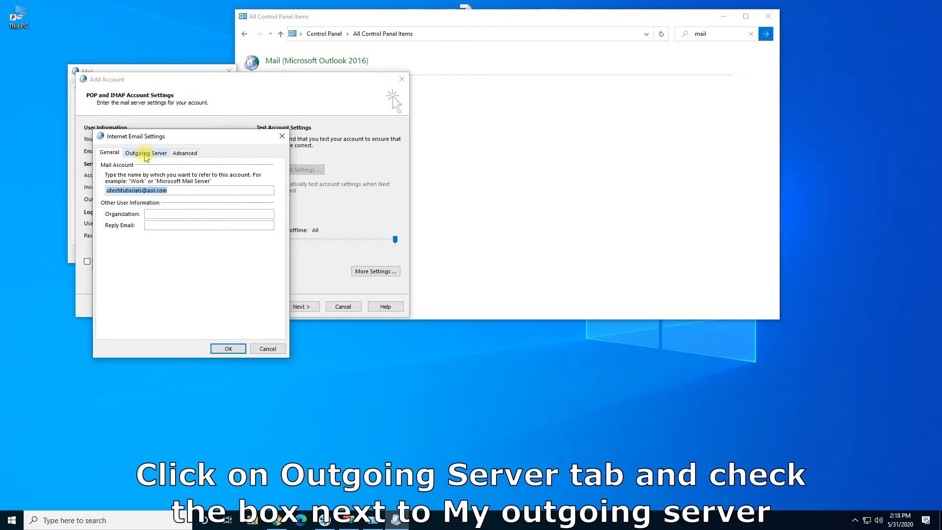
pyautogui.click(145, 155)
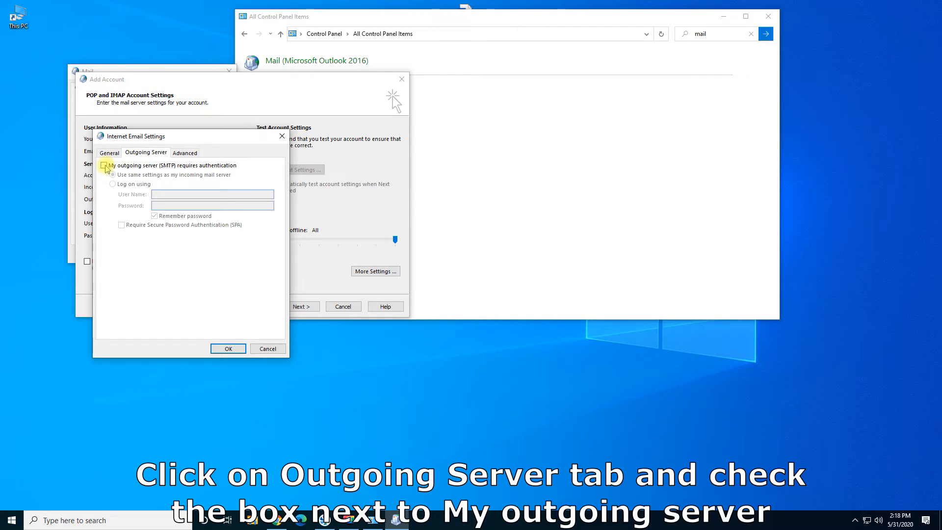
pyautogui.click(105, 166)
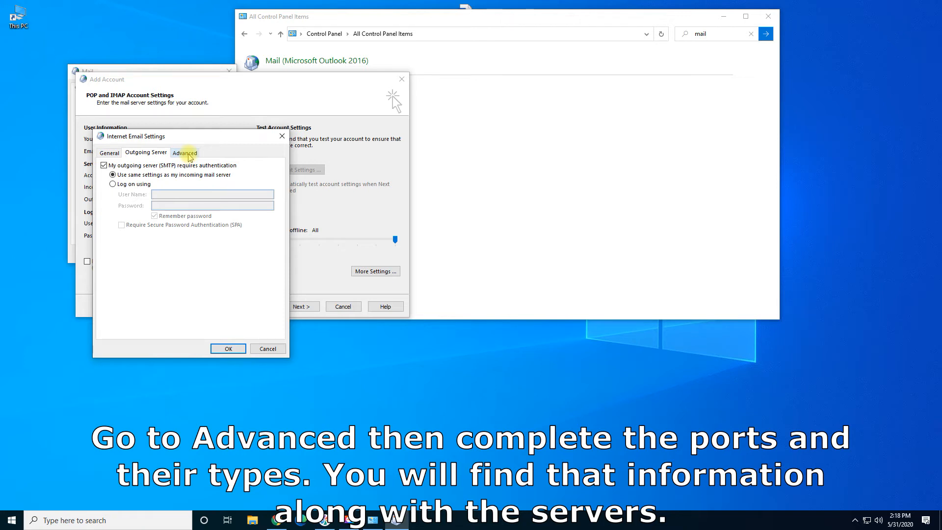
# - Set SSL/TLS encryption for incoming and outgoing servers and change the SMTP port to 465
pyautogui.click(189, 155)
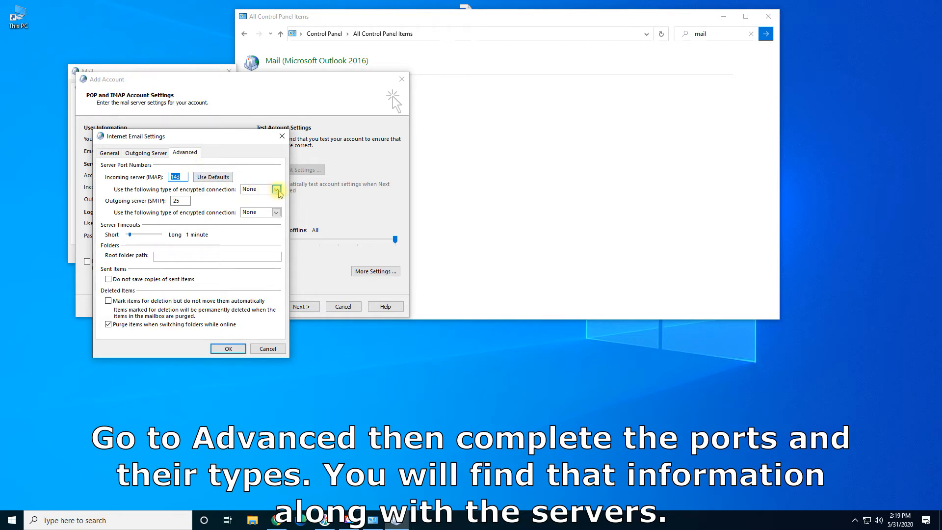
pyautogui.click(276, 189)
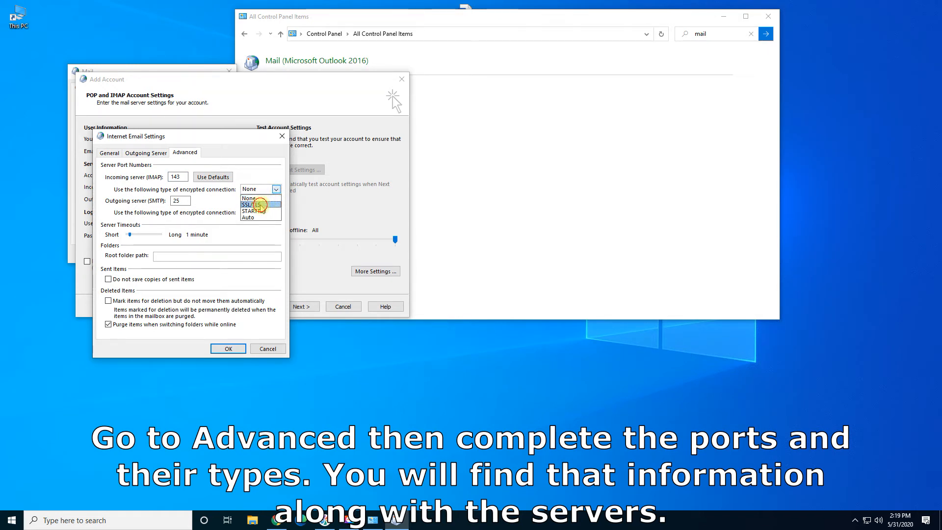
pyautogui.click(260, 204)
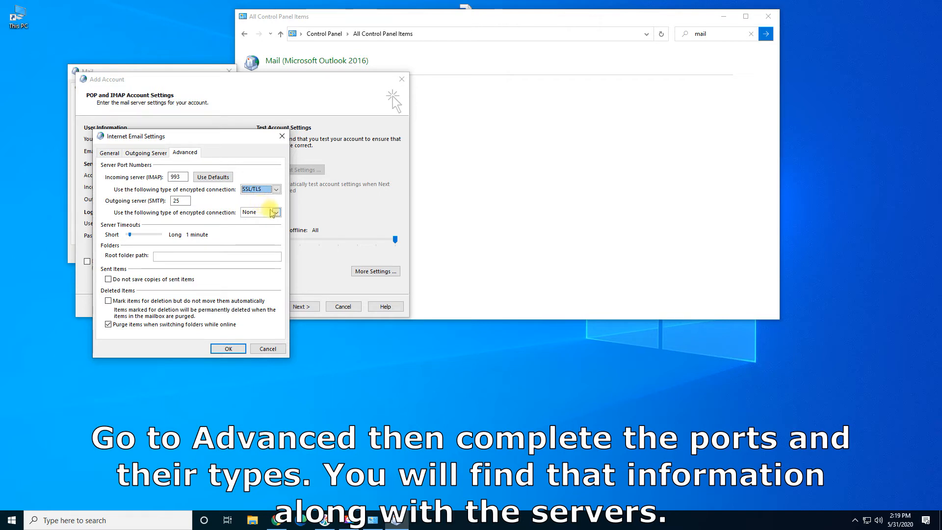
pyautogui.click(276, 212)
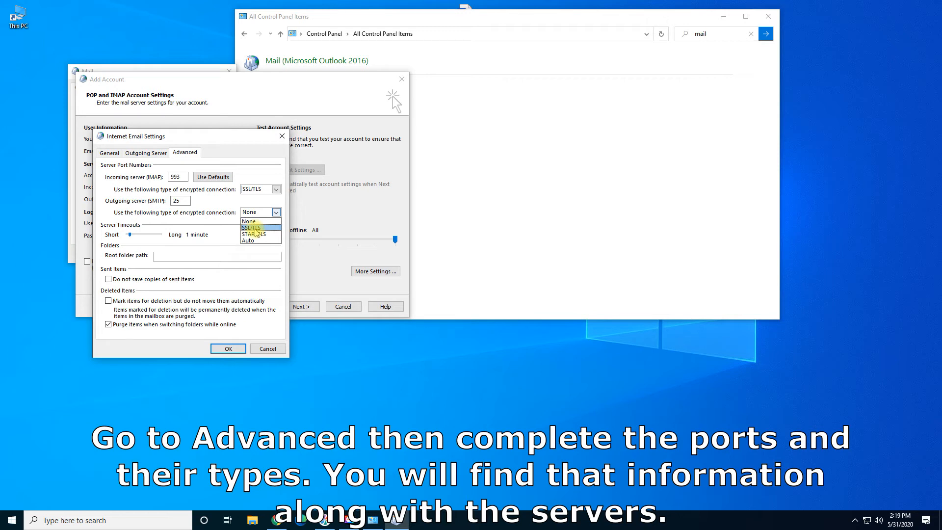
pyautogui.click(255, 228)
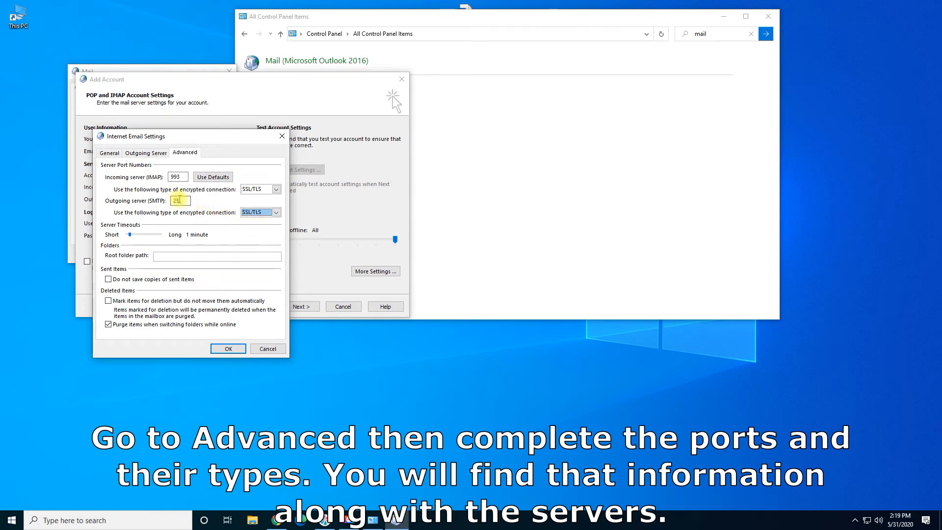
pyautogui.doubleClick(180, 201)
pyautogui.write('465')
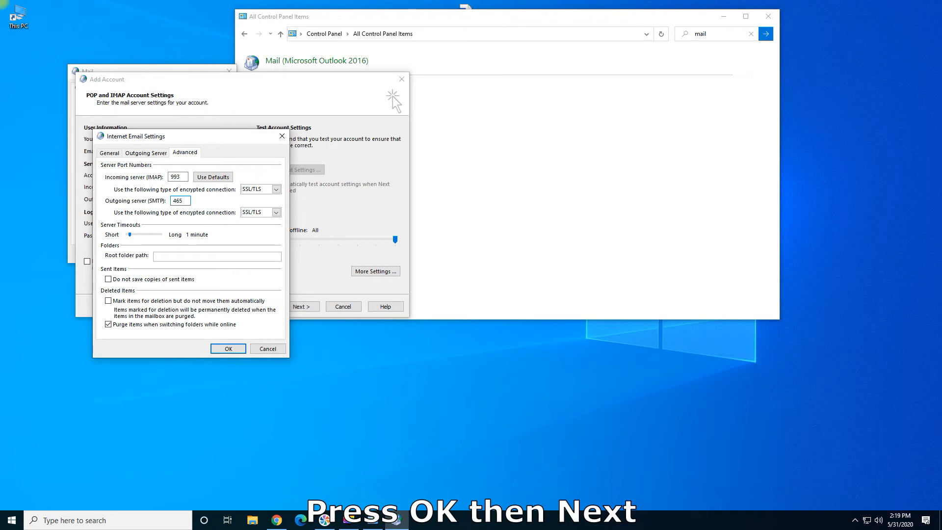
# - Save the port settings and run the account test, reviewing the rejected IMAP logon error
pyautogui.click(227, 348)
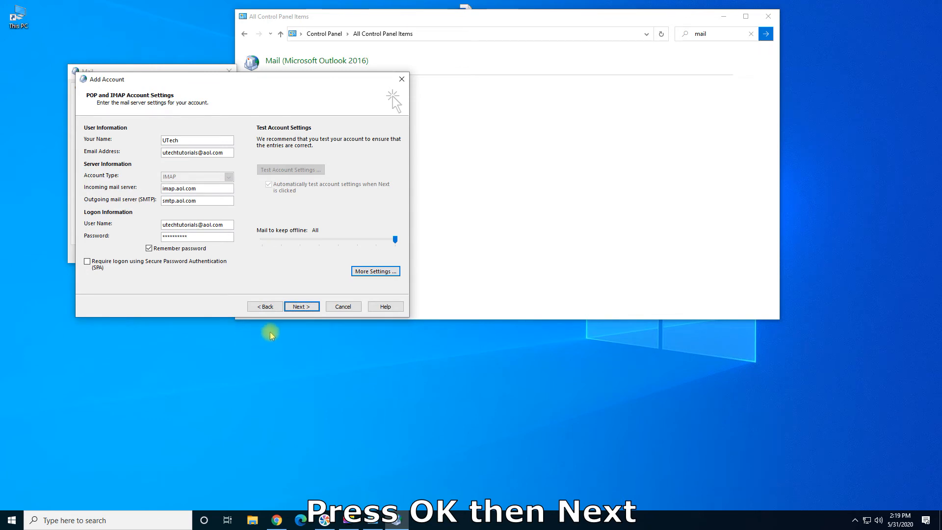
pyautogui.click(300, 306)
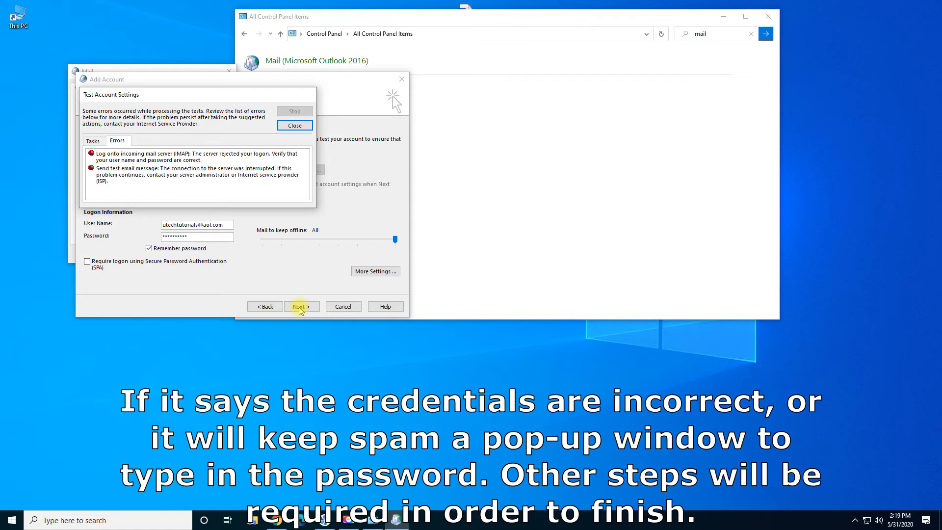
pyautogui.click(203, 160)
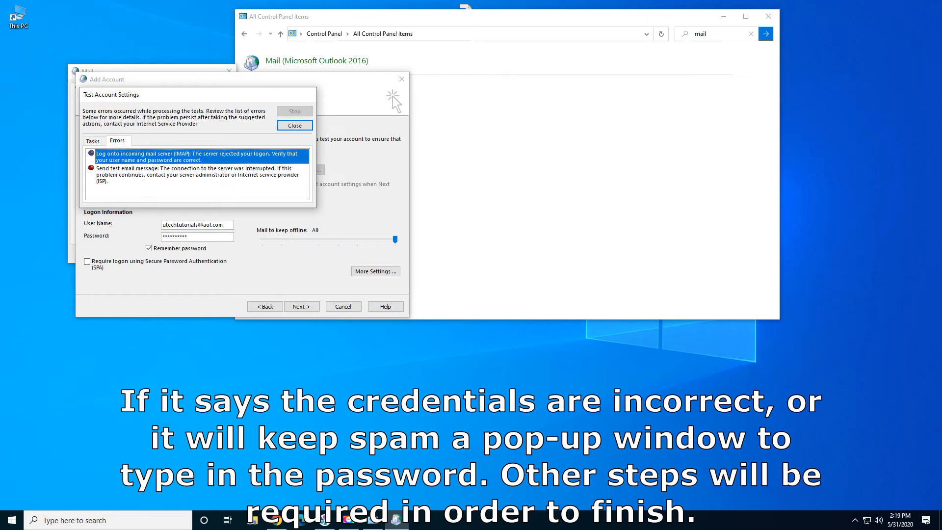
pyautogui.click(365, 363)
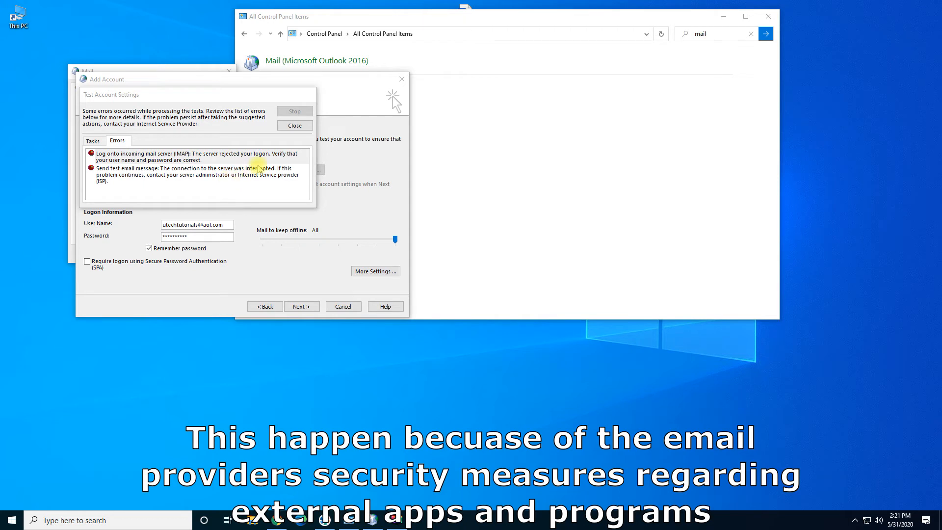
# - Close the failed test and open Account Info from AOL Mail's Options menu in Chrome
pyautogui.click(296, 127)
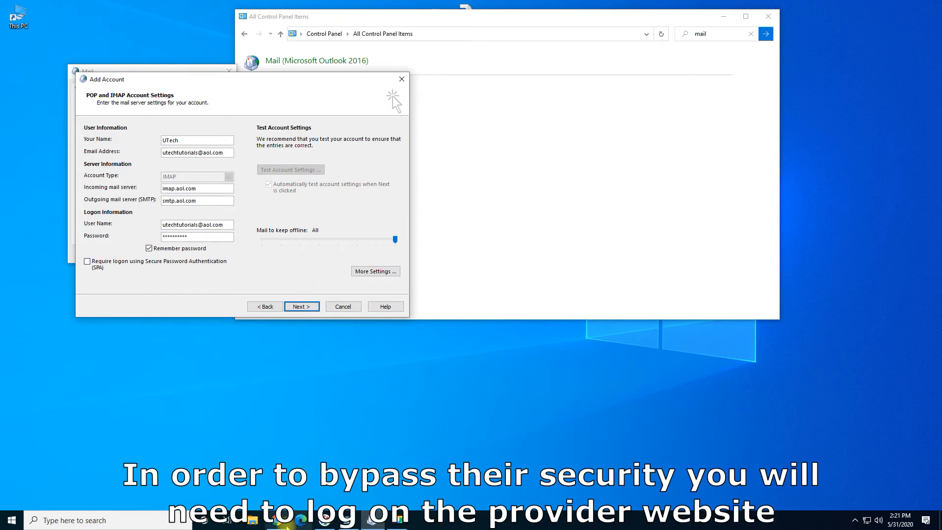
pyautogui.moveTo(278, 526)
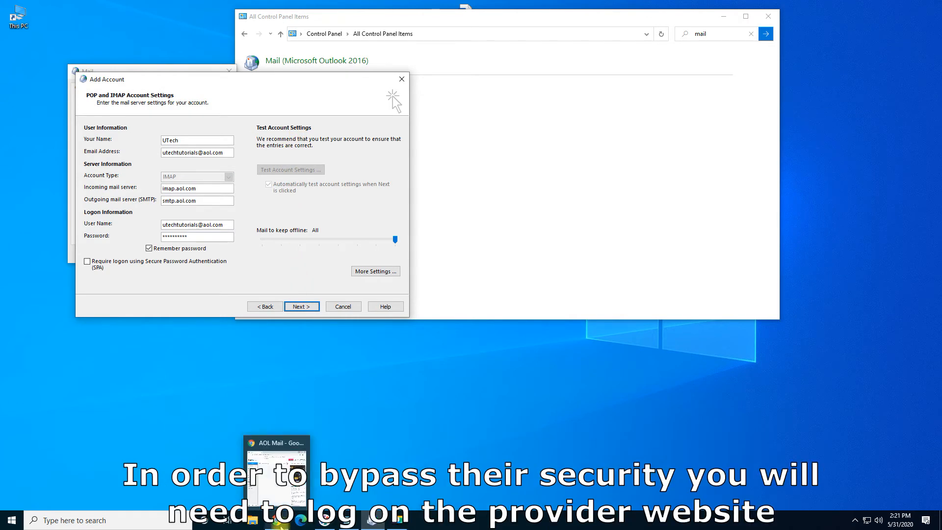
pyautogui.click(279, 525)
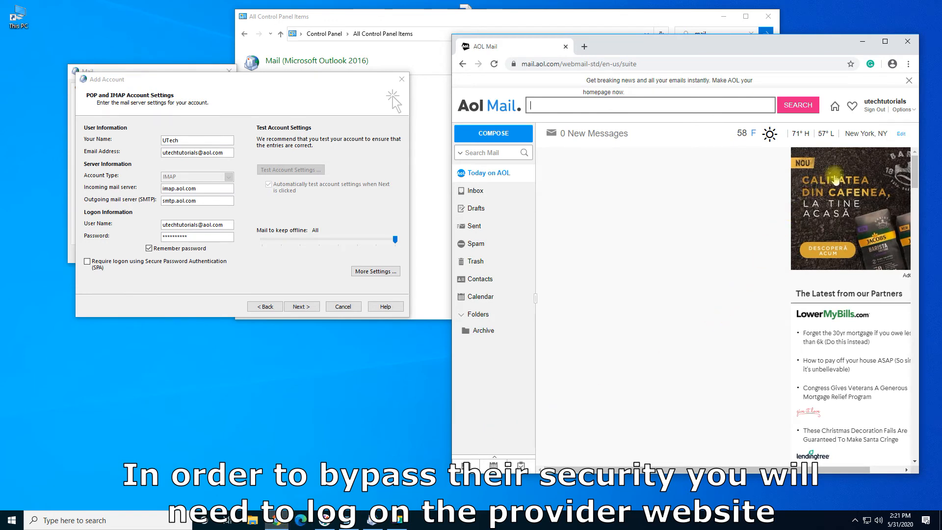
pyautogui.click(911, 111)
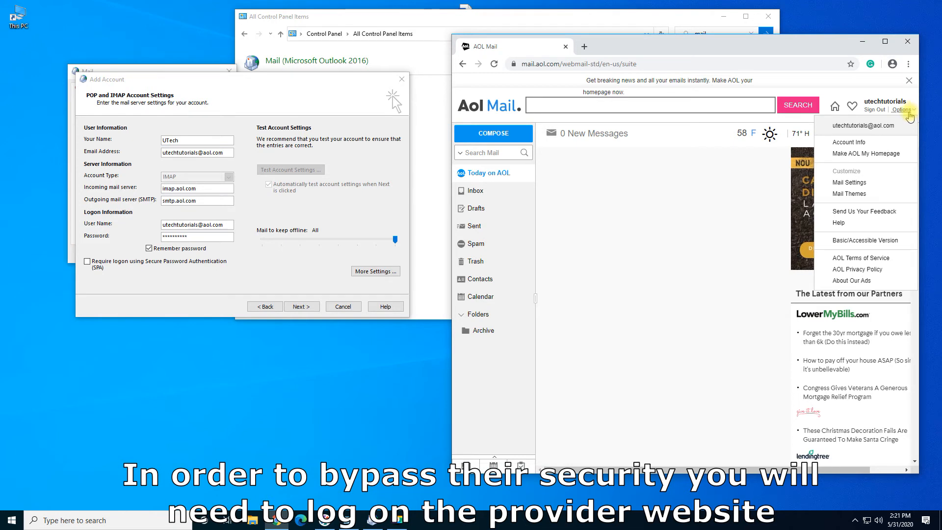
pyautogui.click(844, 143)
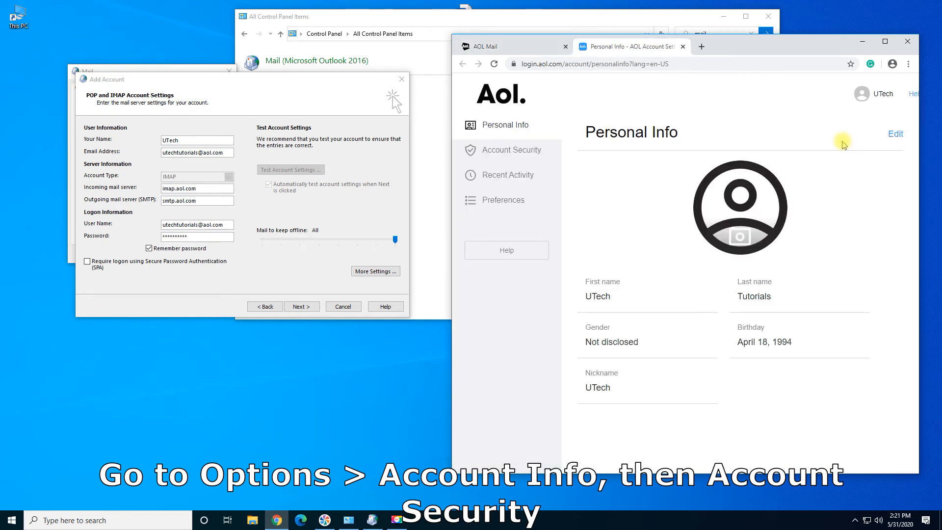
# - Generate an Outlook Desktop app password under Account Security and select it for copying
pyautogui.click(487, 155)
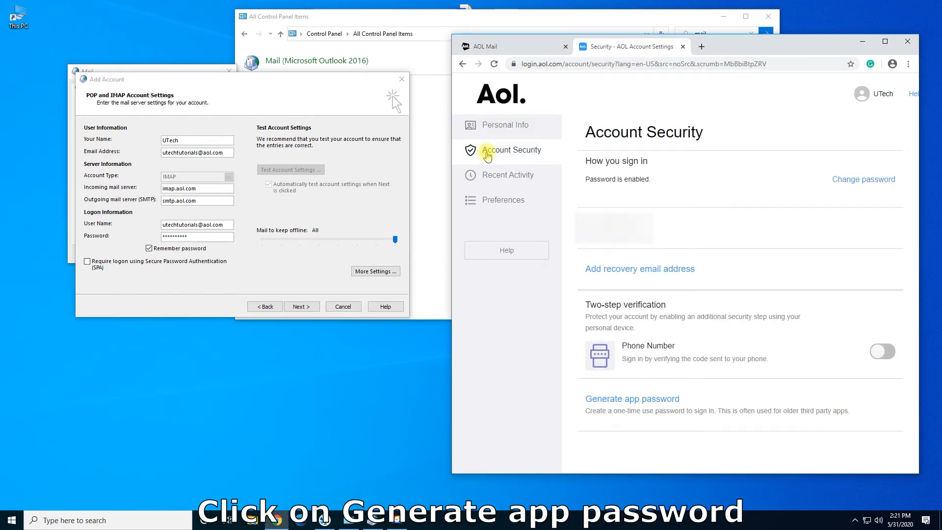
pyautogui.click(616, 414)
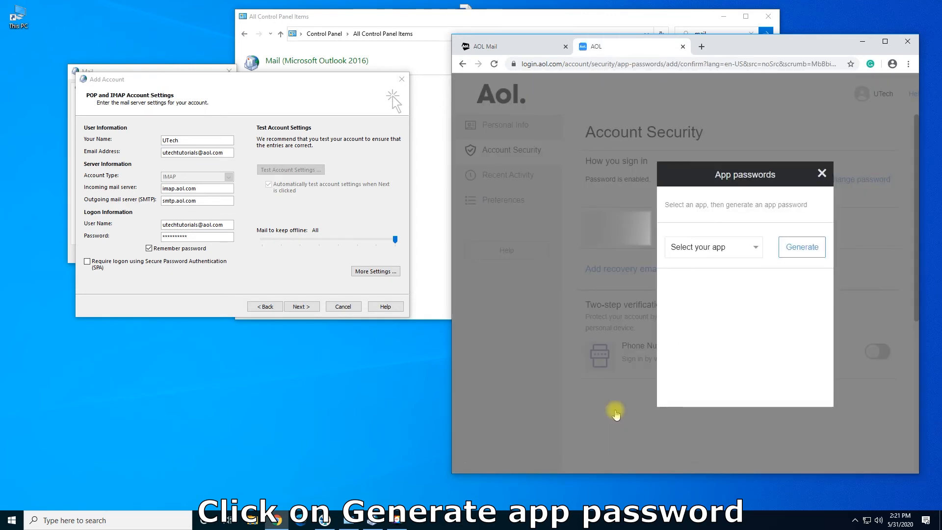
pyautogui.click(750, 248)
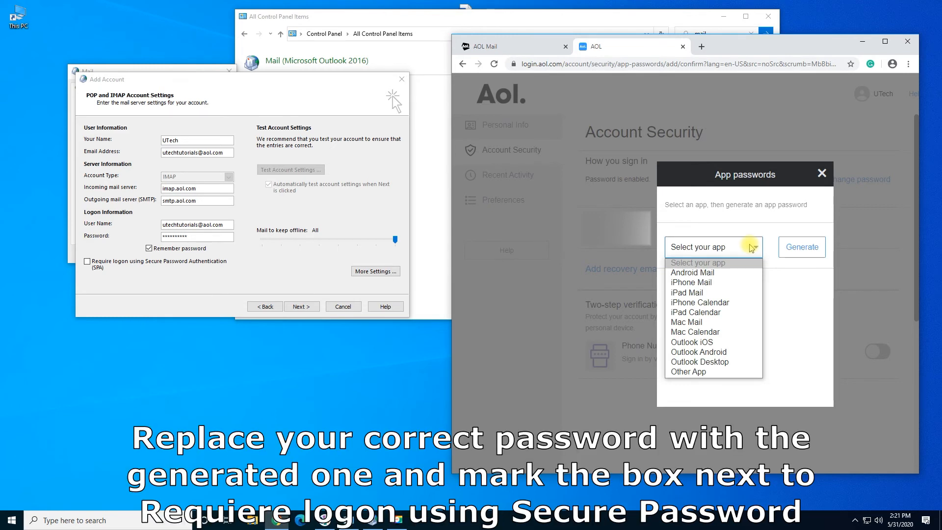
pyautogui.click(732, 362)
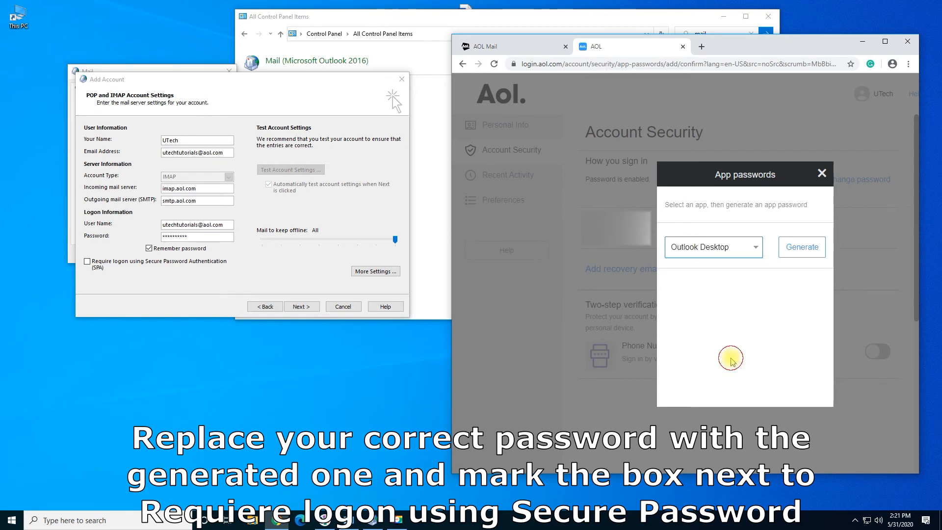
pyautogui.click(798, 250)
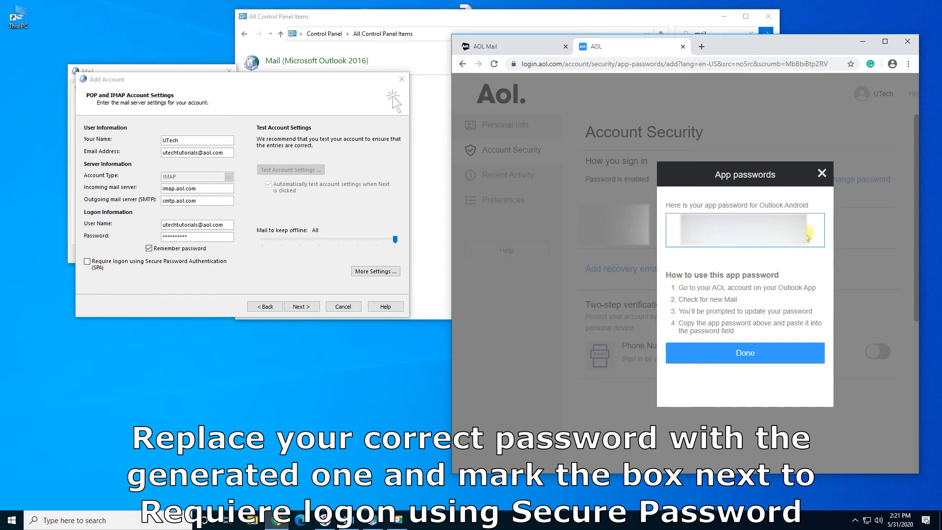
pyautogui.moveTo(807, 236); pyautogui.dragTo(682, 235)
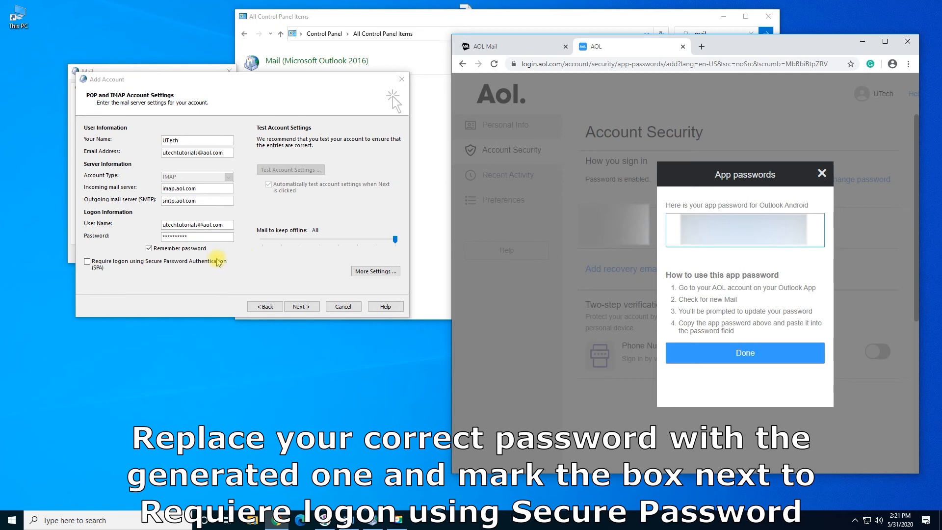
# - Tick Require SPA logon and replace the old password with the pasted AOL app password
pyautogui.click(87, 262)
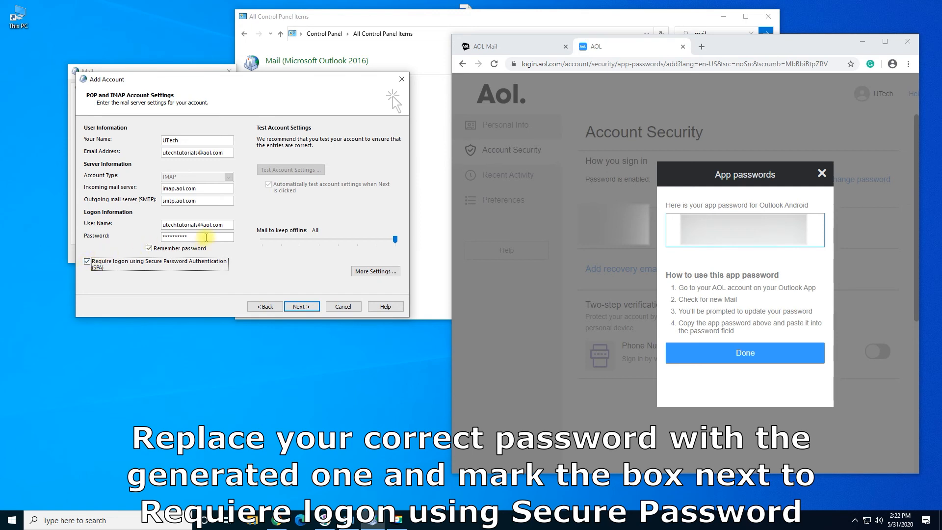
pyautogui.doubleClick(207, 238)
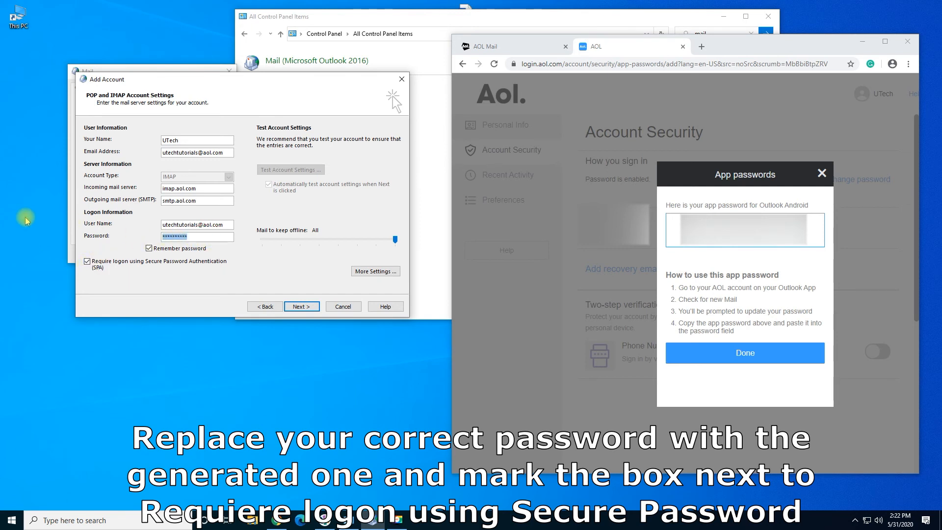
pyautogui.hotkey('ctrl', 'v')
# - Rerun the account tests, close the successful results, and untick Set up Outlook Mobile
pyautogui.click(310, 309)
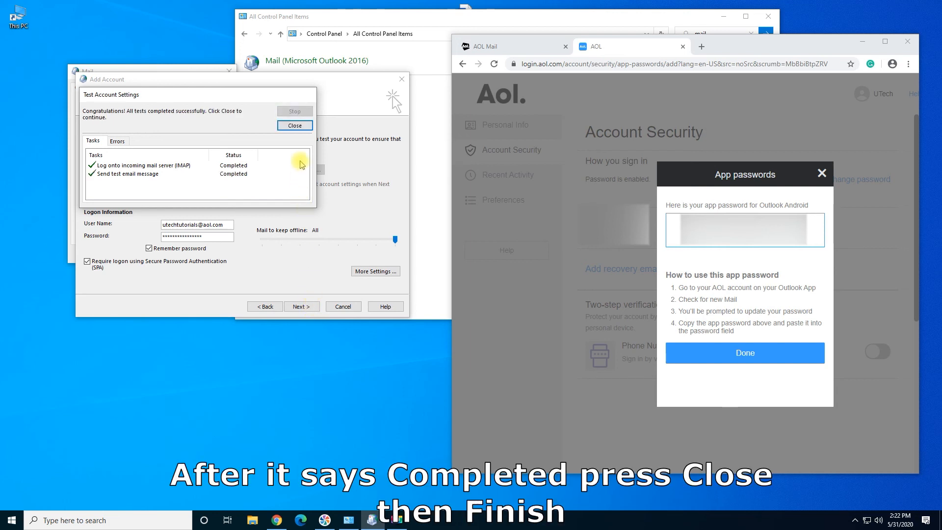
pyautogui.click(294, 126)
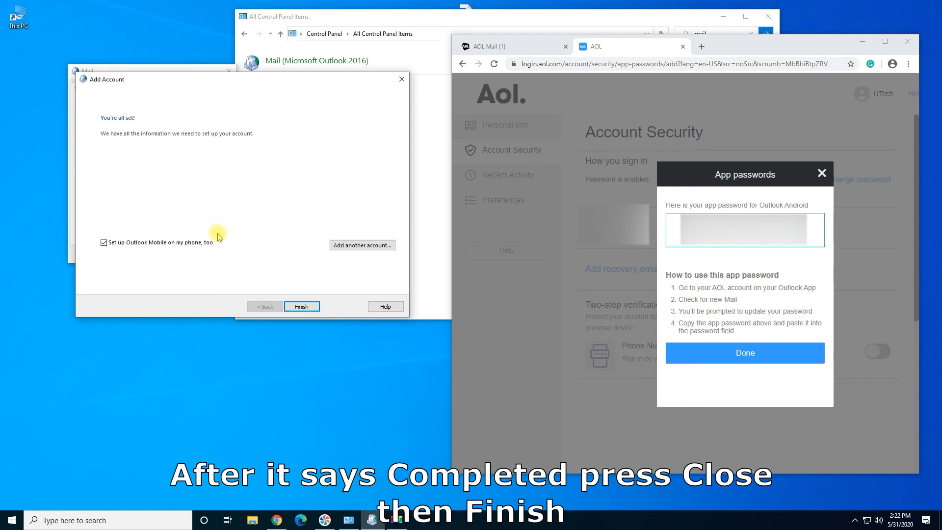
pyautogui.click(208, 245)
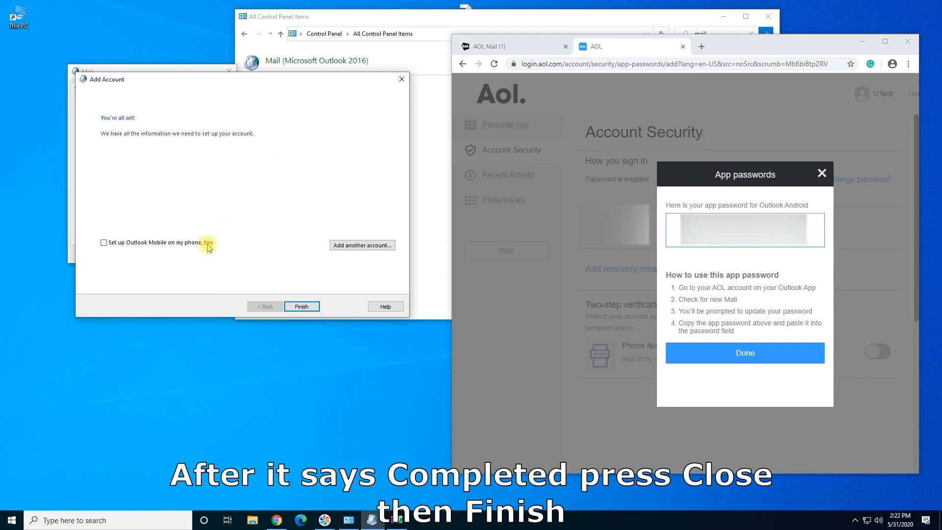